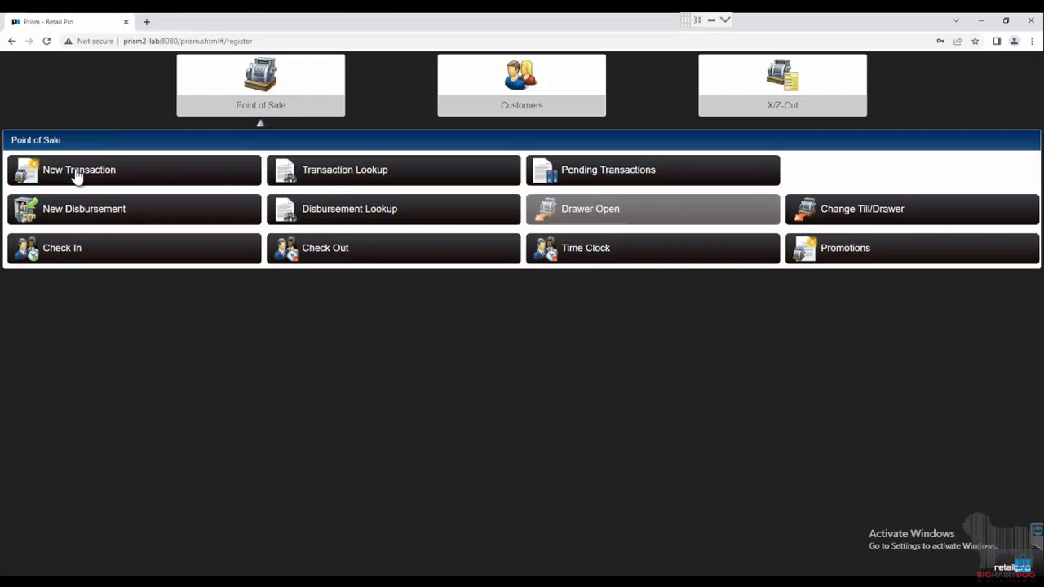
Start a new point-of-sale transaction and open the receipt search for a return.
left_click(78, 173)
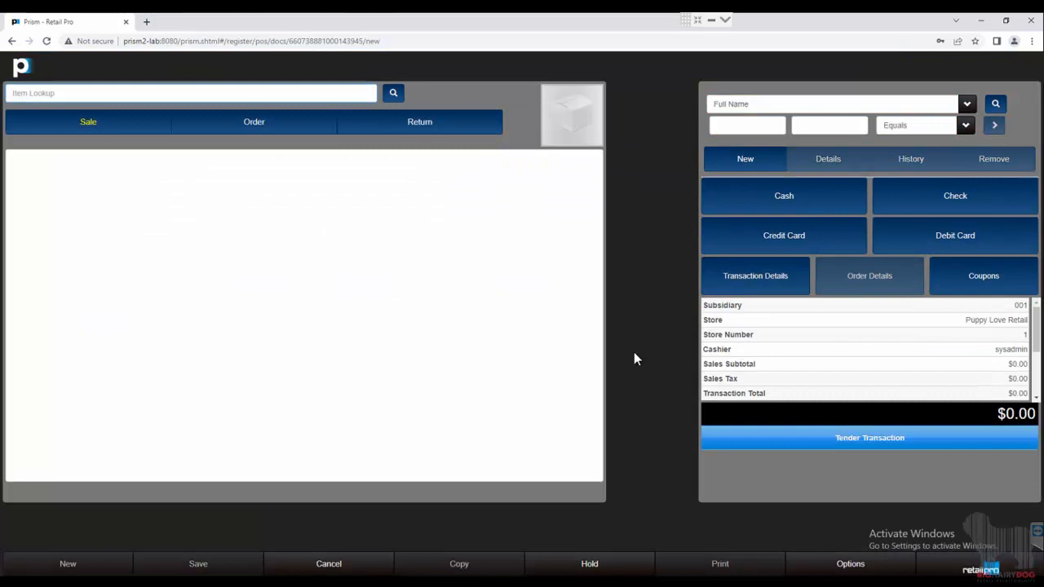
left_click(440, 130)
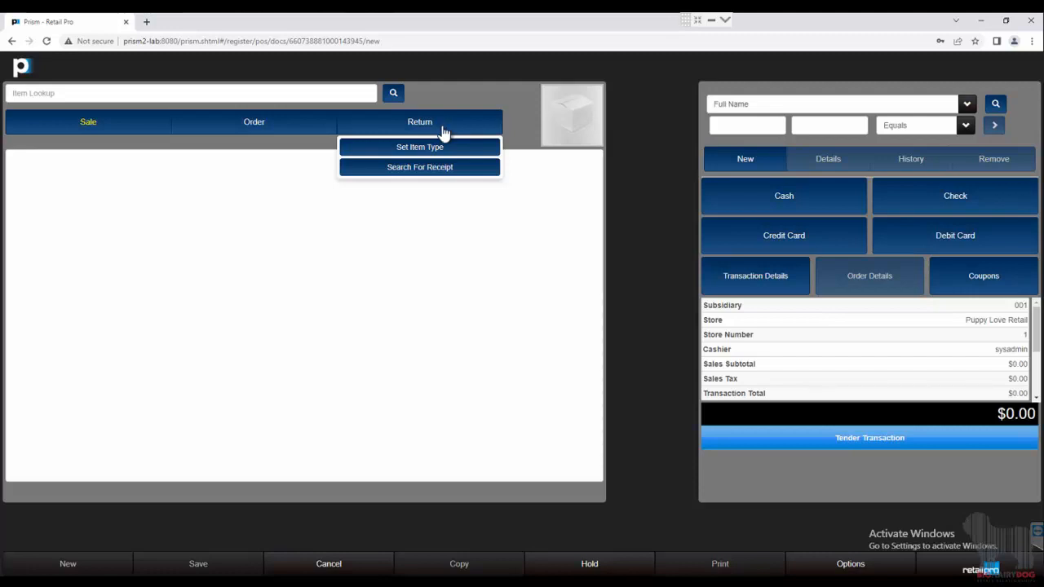
left_click(442, 166)
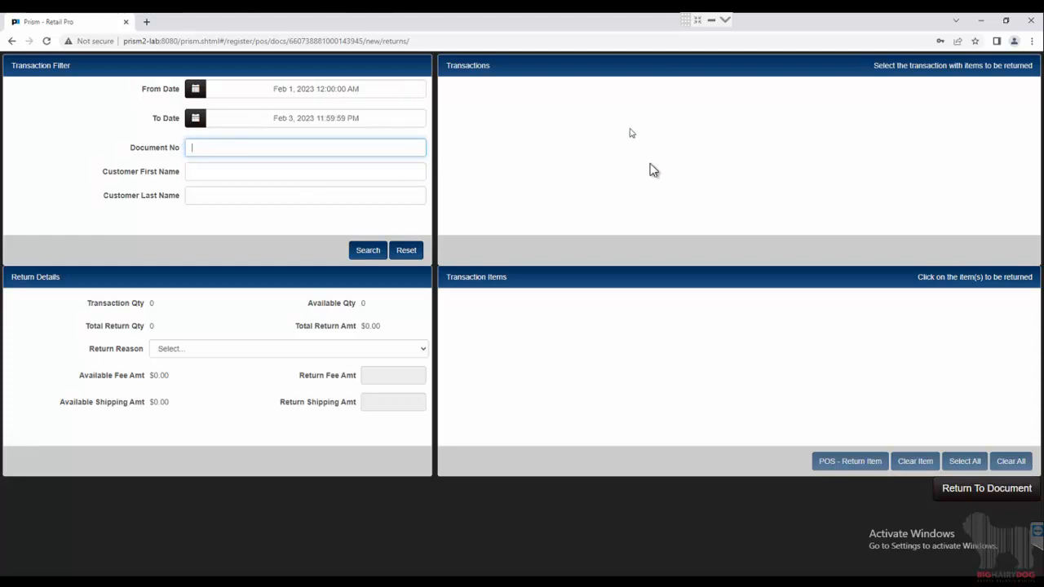
Set the transaction filter's From Date to Jan 1, 2023 and search without a document number or customer name.
left_click(230, 97)
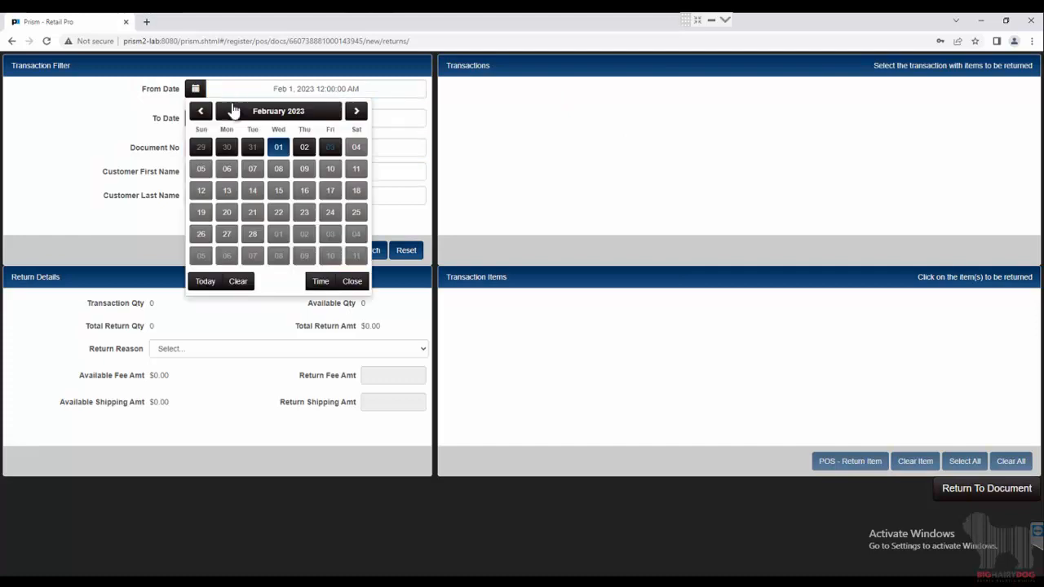
left_click(206, 109)
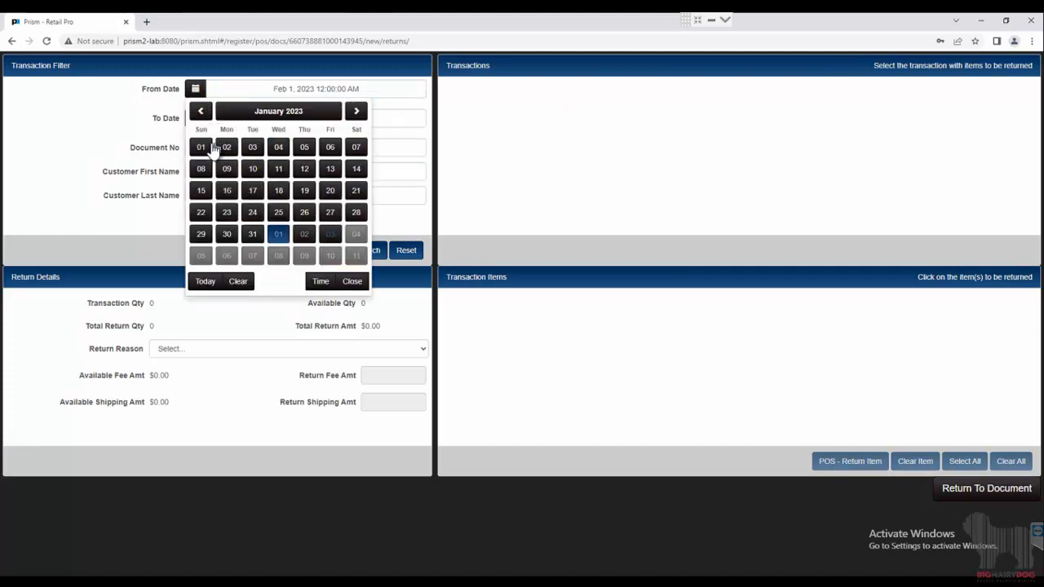
left_click(210, 148)
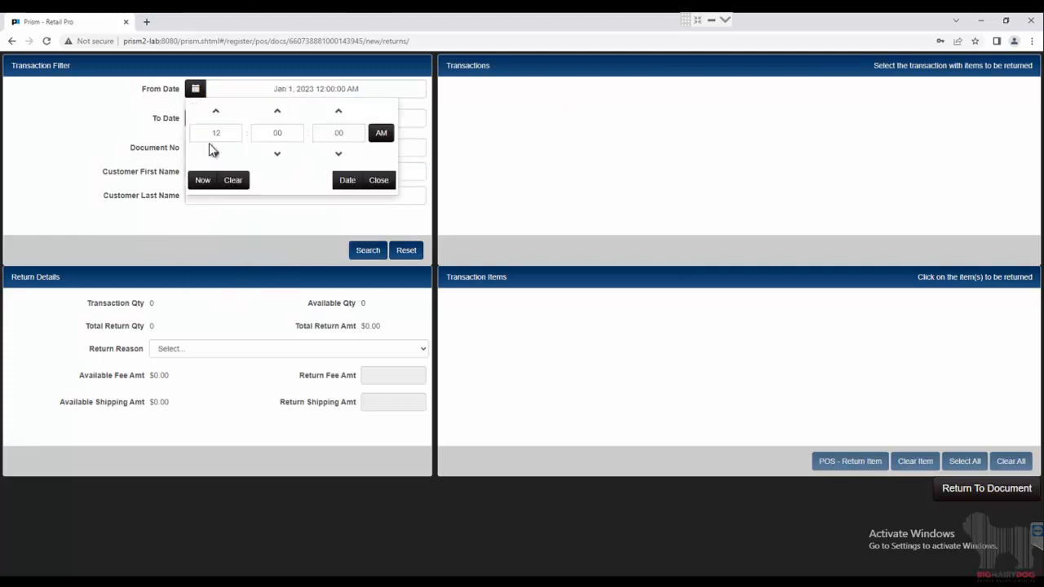
left_click(378, 180)
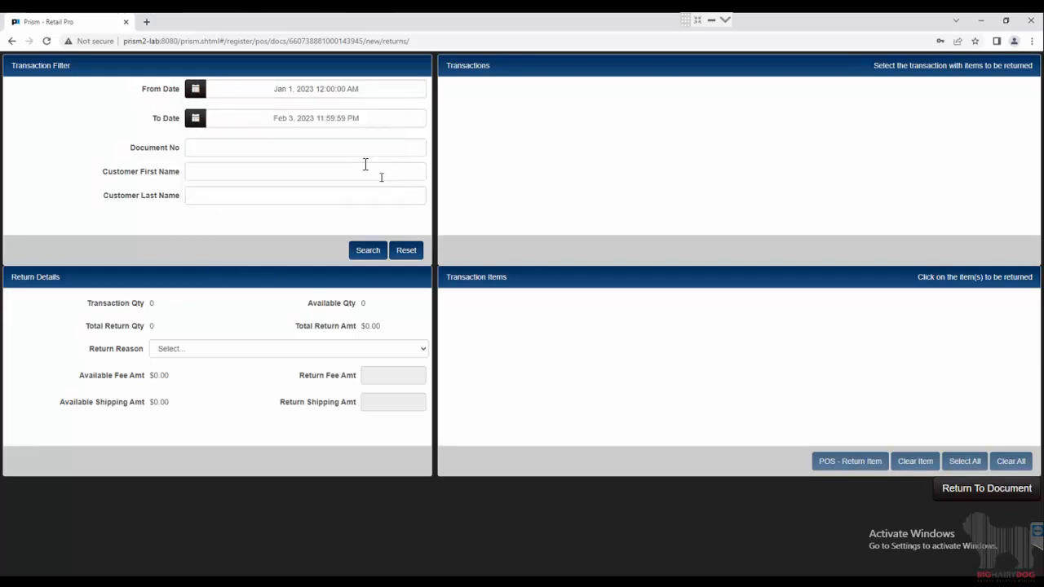
left_click(269, 148)
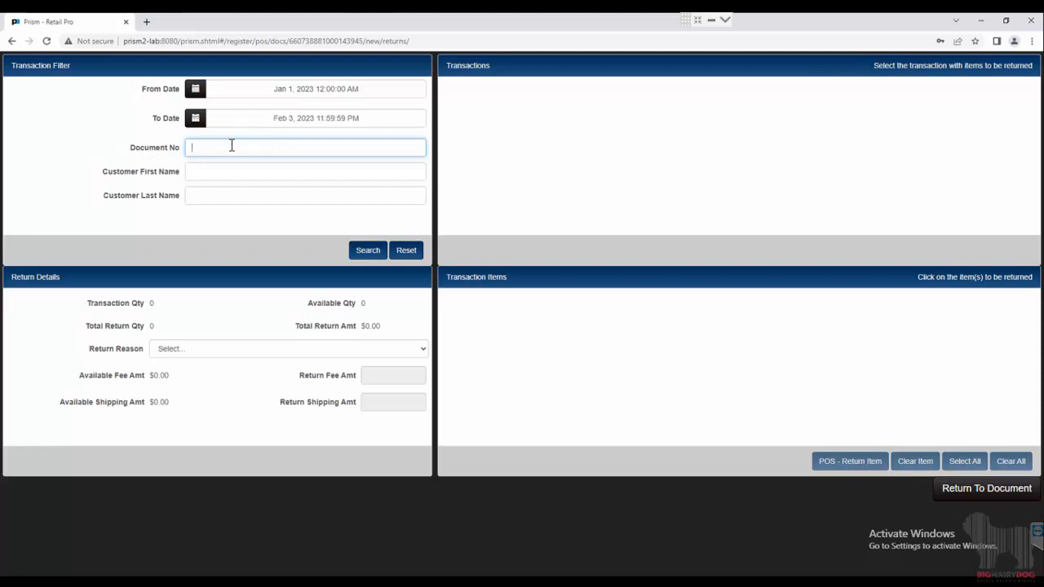
left_click(239, 171)
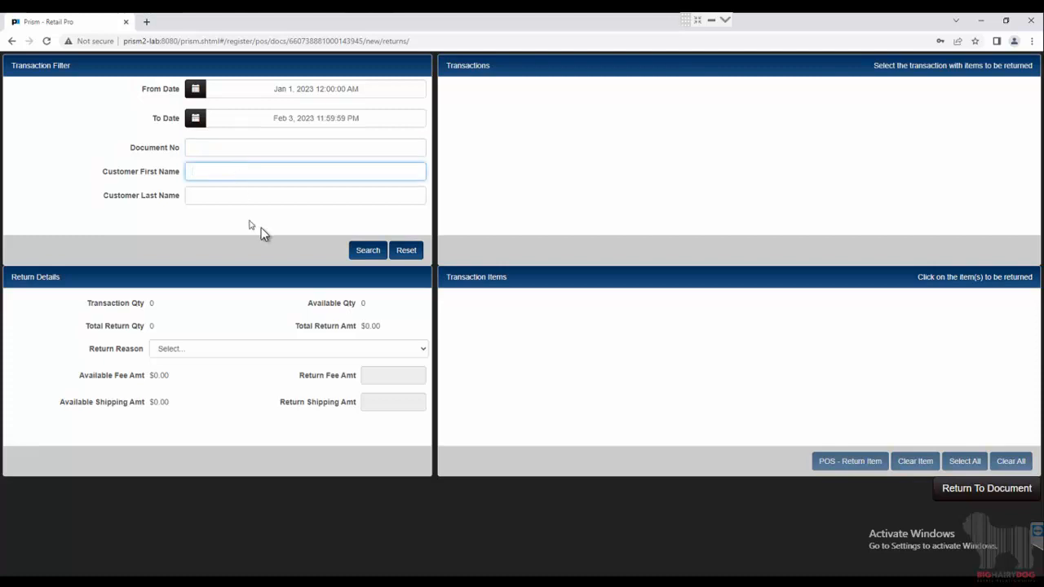
left_click(368, 250)
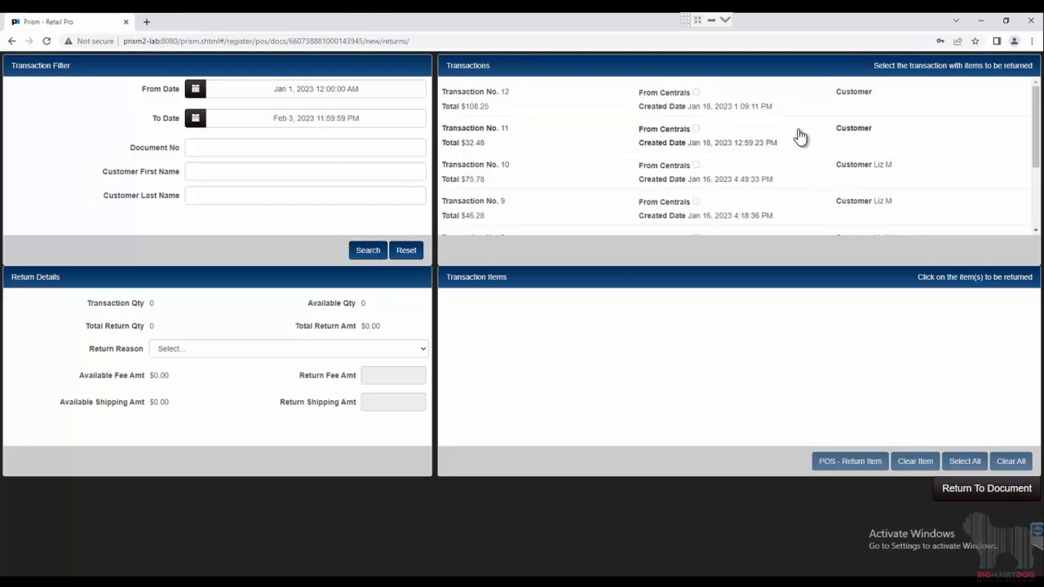
Choose the $75.78 transaction of Jan 16, 2023 and mark its $25.00 BB Shorts item for return.
left_click(807, 181)
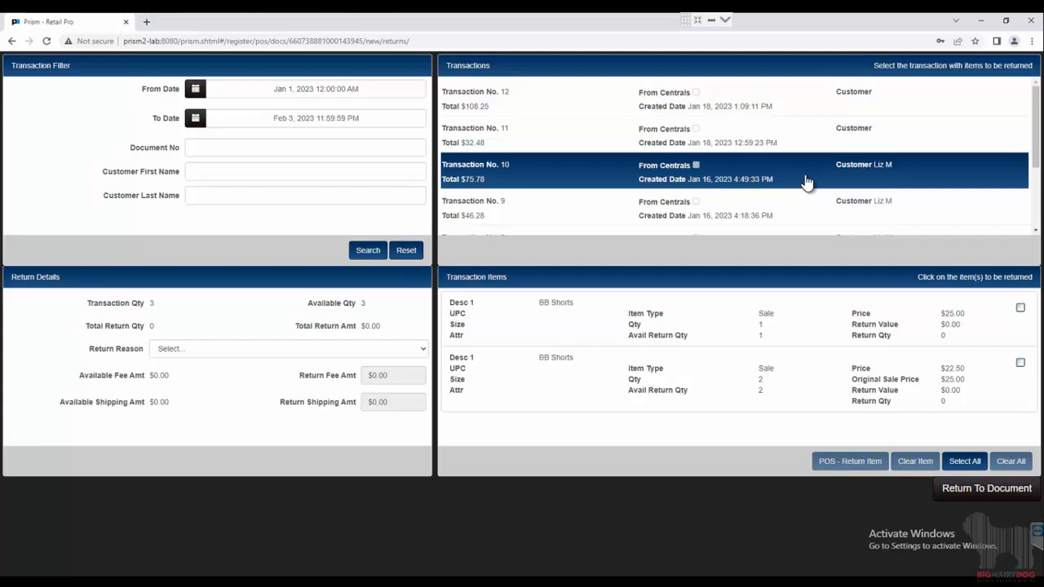
left_click(538, 328)
left_click(551, 385)
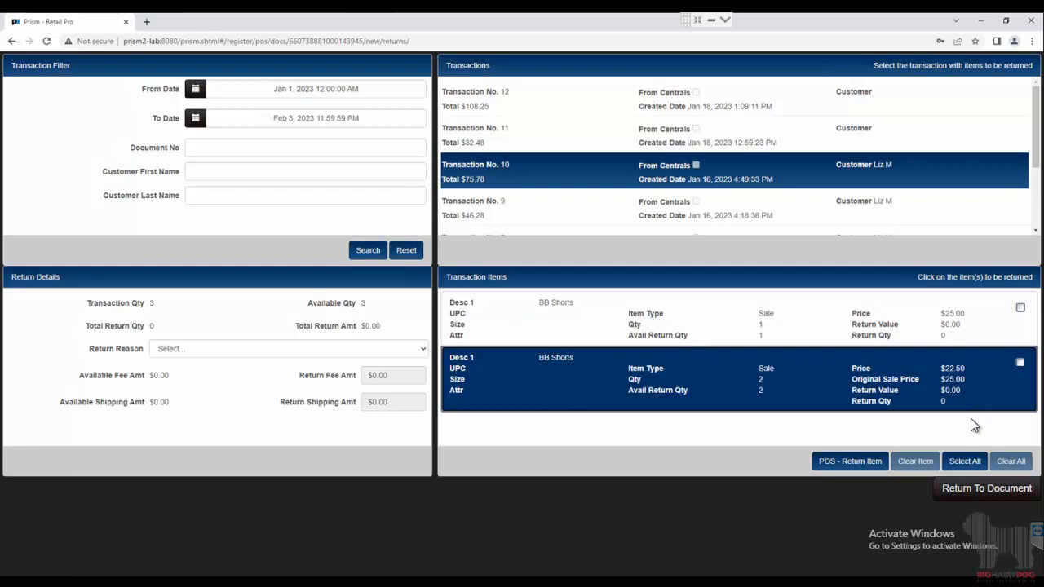
left_click(969, 462)
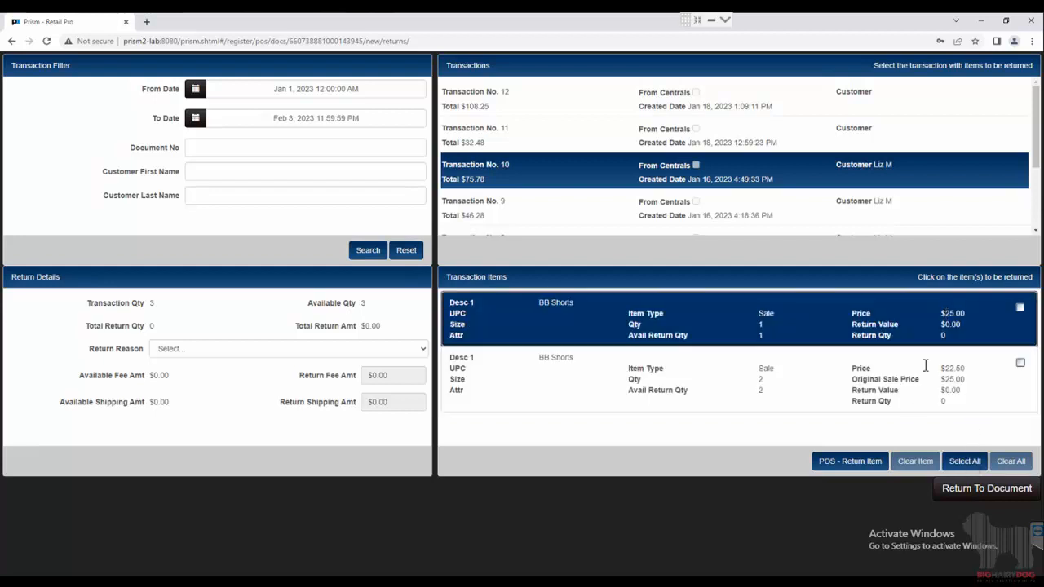
left_click(830, 461)
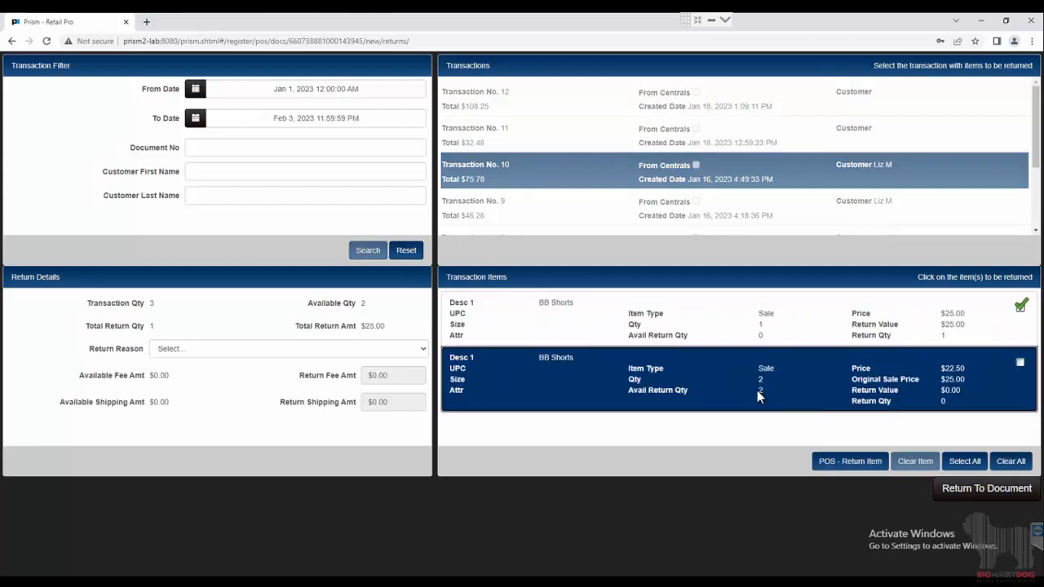
Mark the $22.50 BB Shorts item for return with a quantity of 2 and no return reason.
left_click(844, 461)
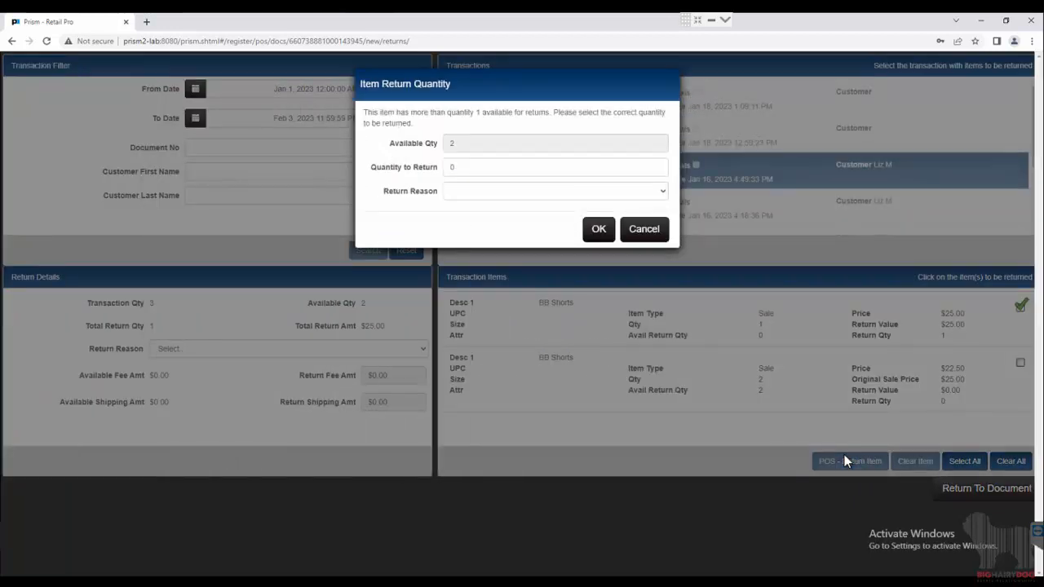
left_click(492, 166)
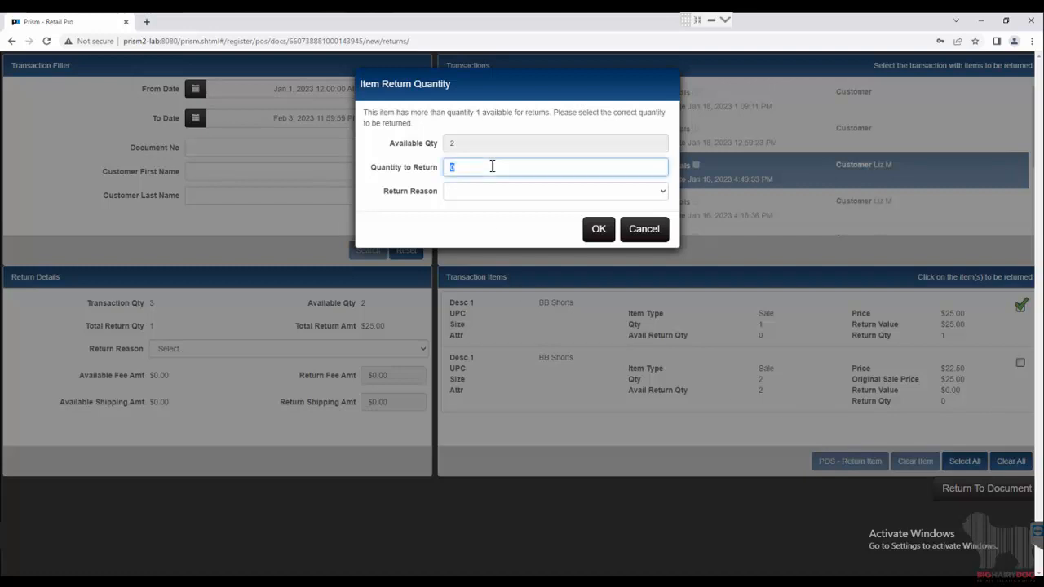
type("2")
left_click(461, 191)
left_click(462, 191)
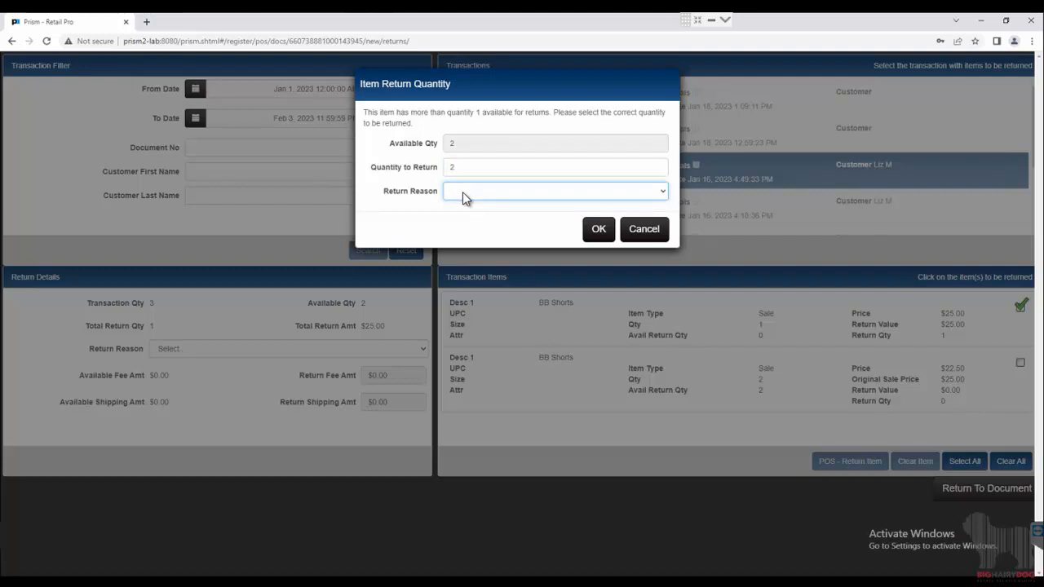
left_click(599, 236)
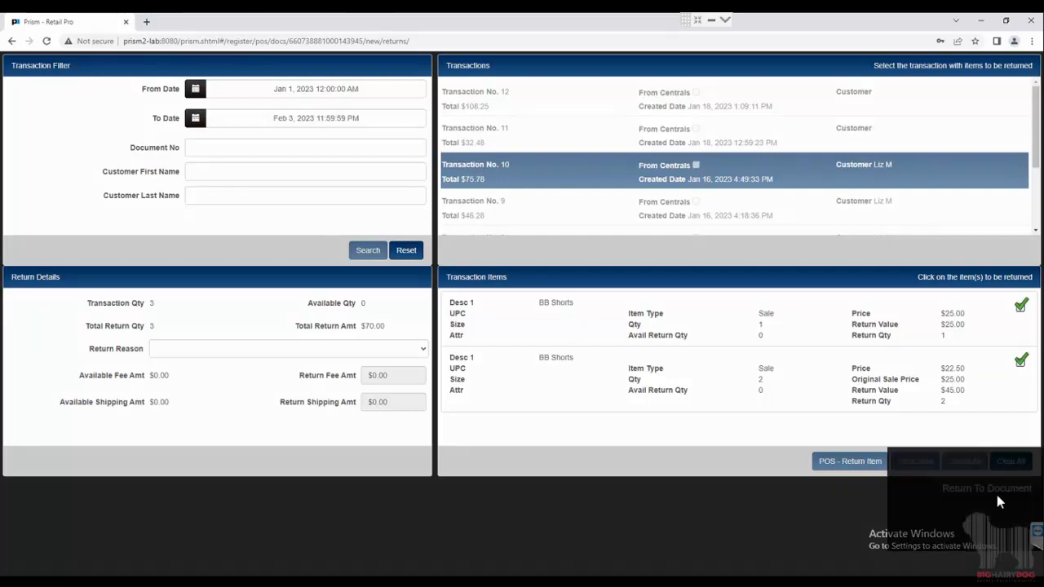
Bring the returned items into the document, refund the full $75.78 as Store Credit, and finalize it without printing.
left_click(996, 494)
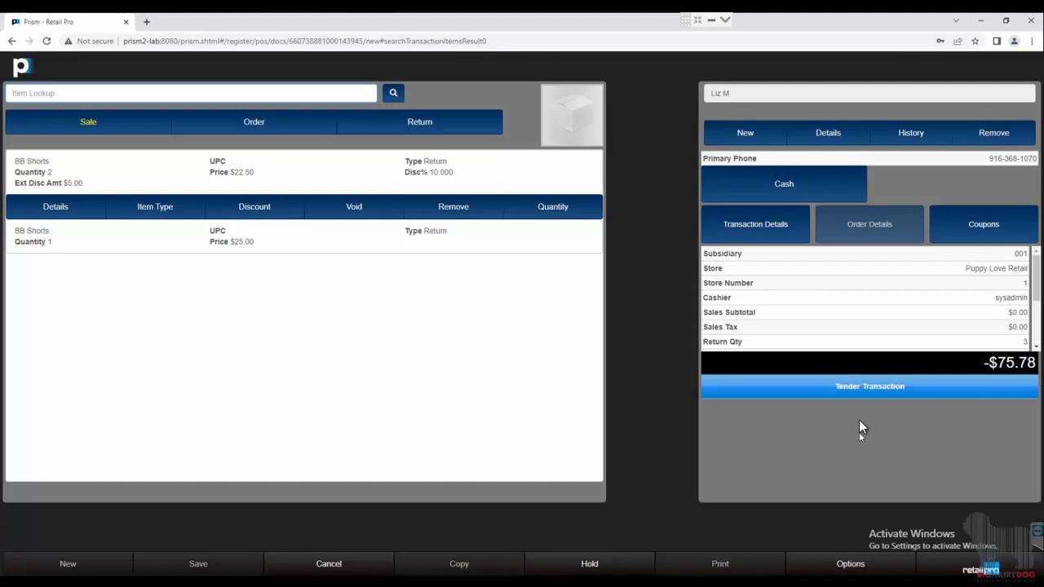
left_click(852, 388)
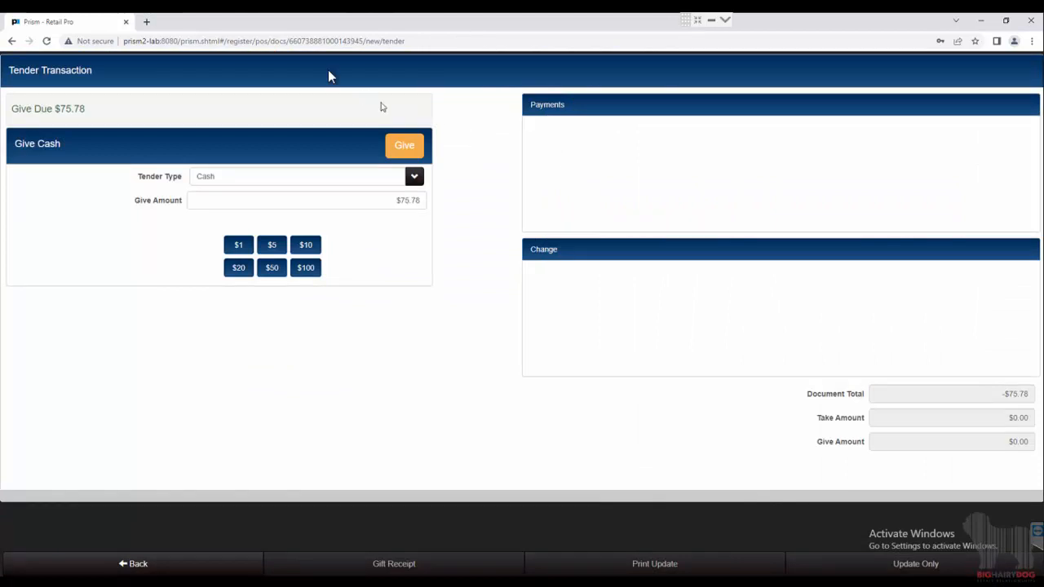
left_click(217, 182)
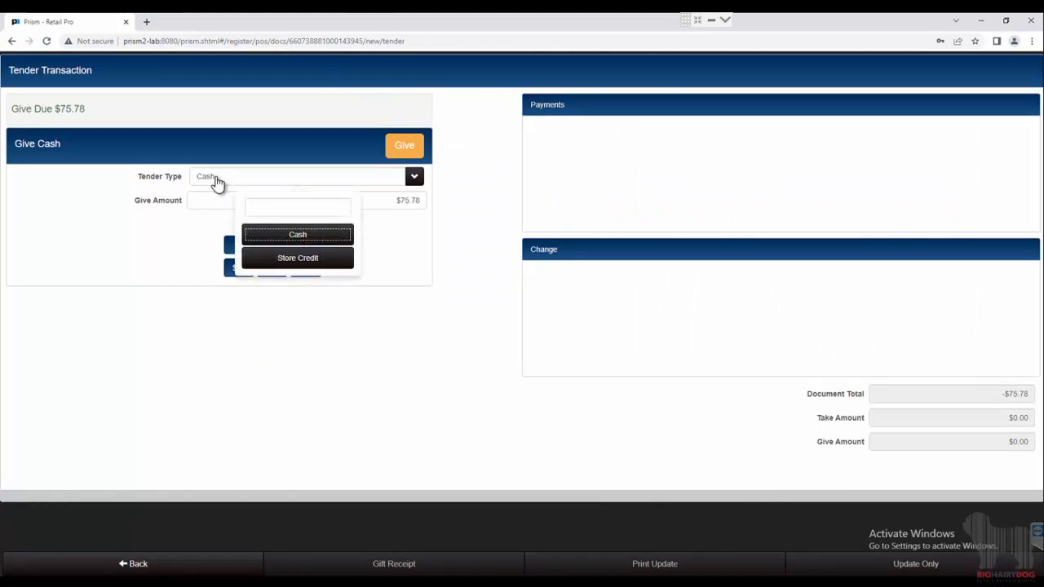
left_click(298, 261)
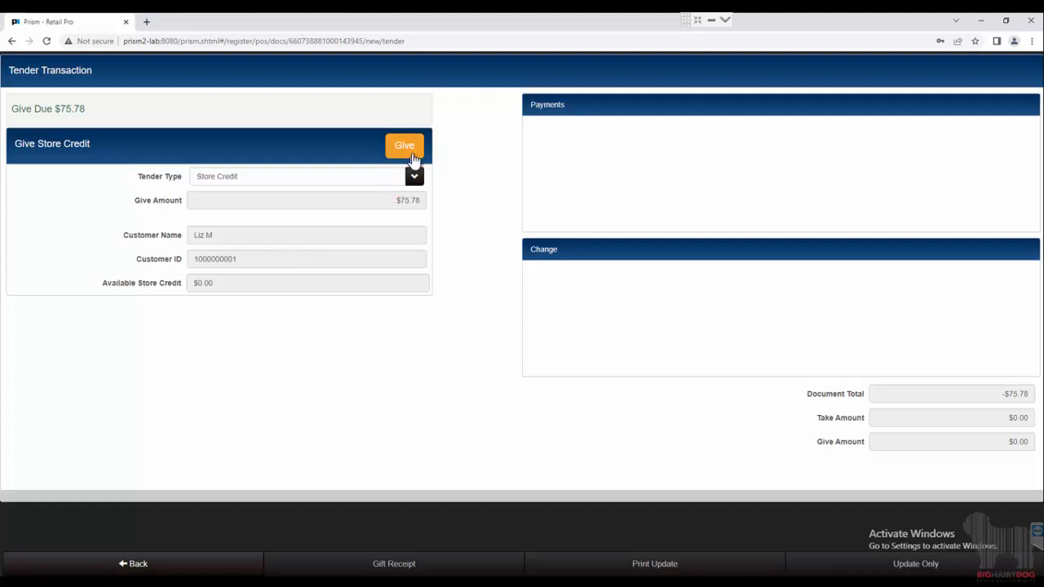
left_click(405, 146)
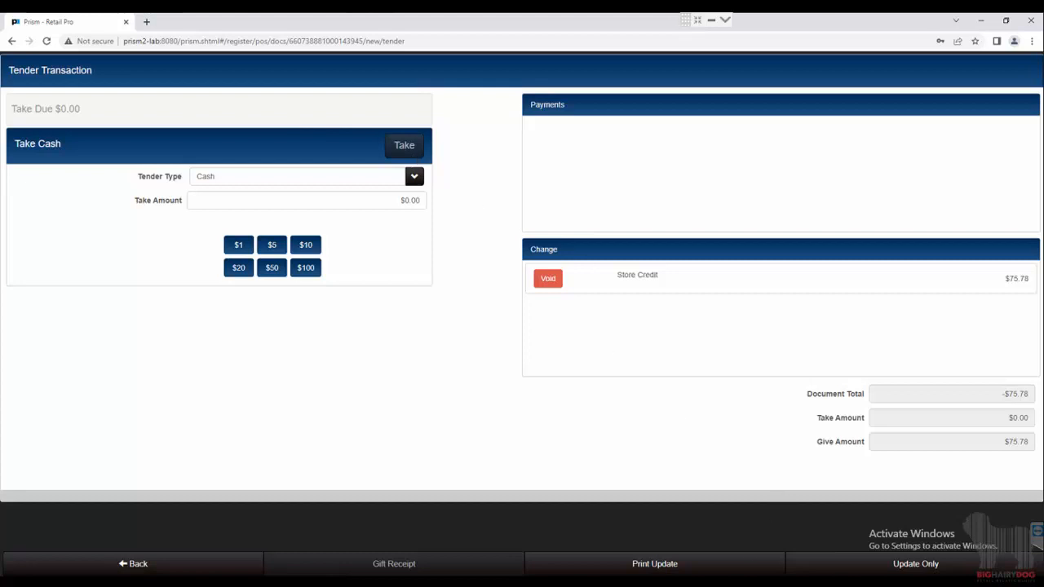
left_click(828, 566)
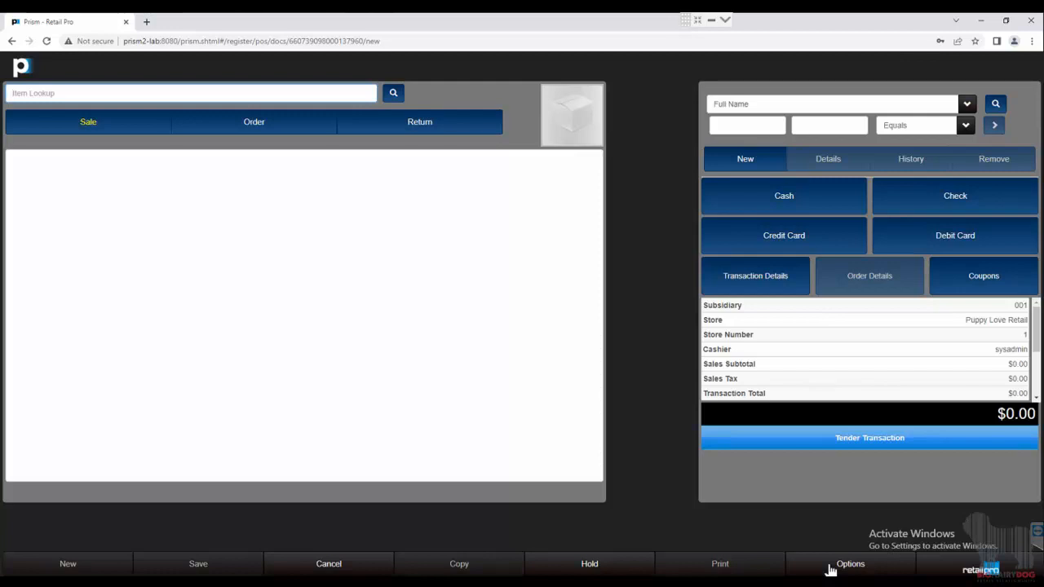
Set the item type of the new transaction to Return.
left_click(441, 128)
left_click(425, 150)
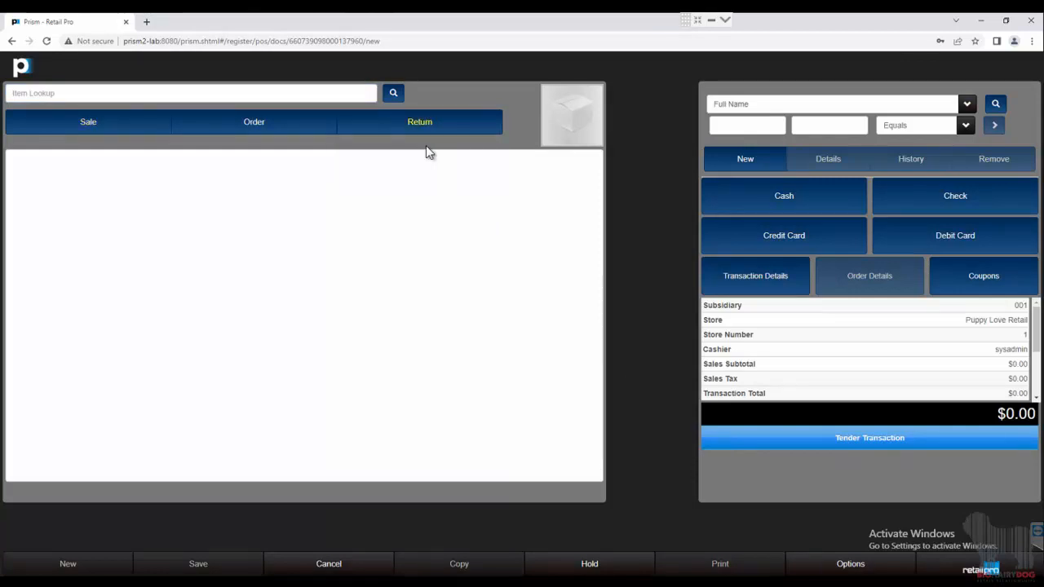
left_click(233, 94)
type("*all")
key("Return")
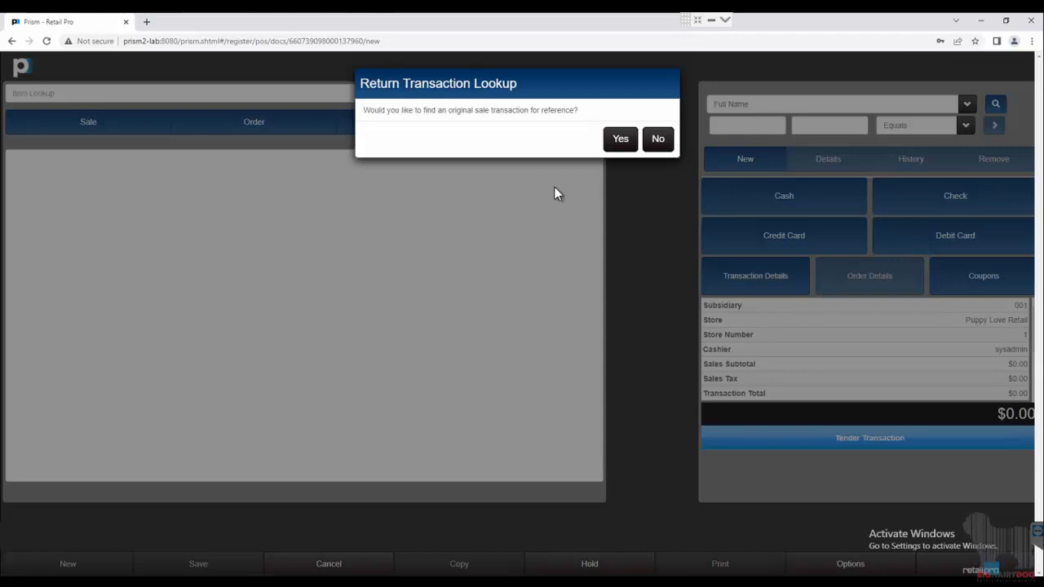
left_click(658, 140)
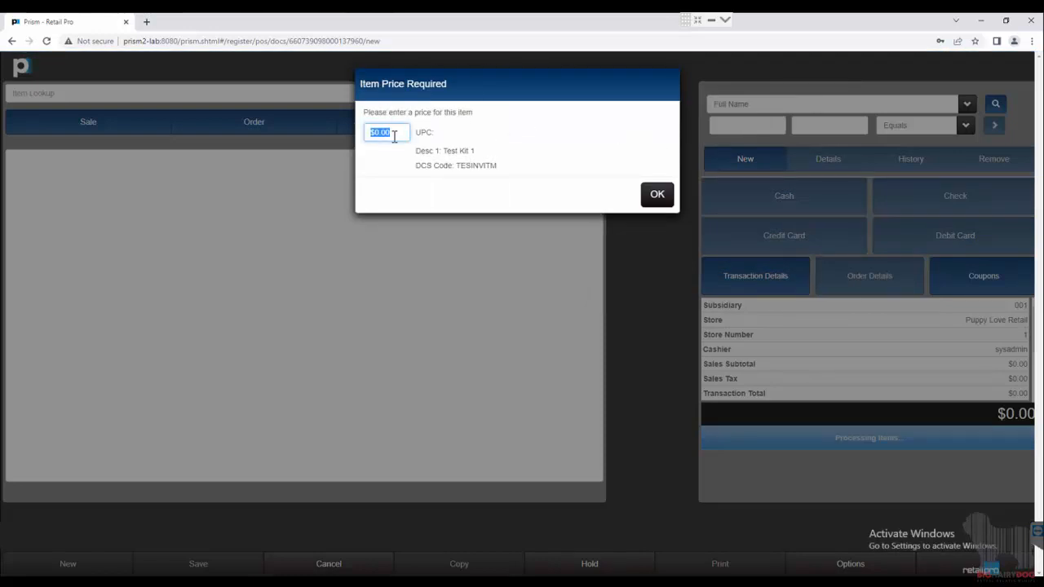
type("25")
key("Return")
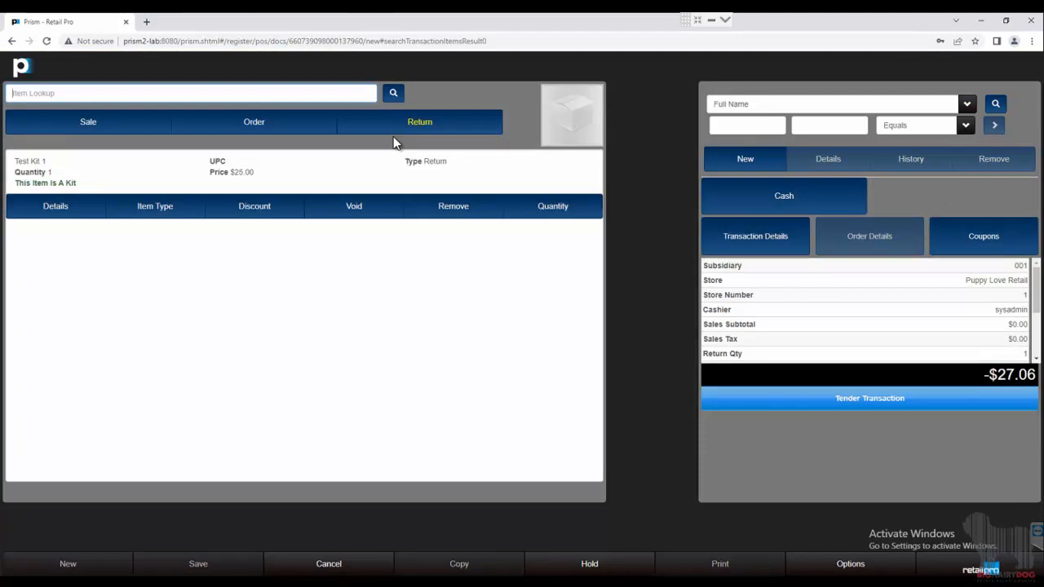
left_click(466, 212)
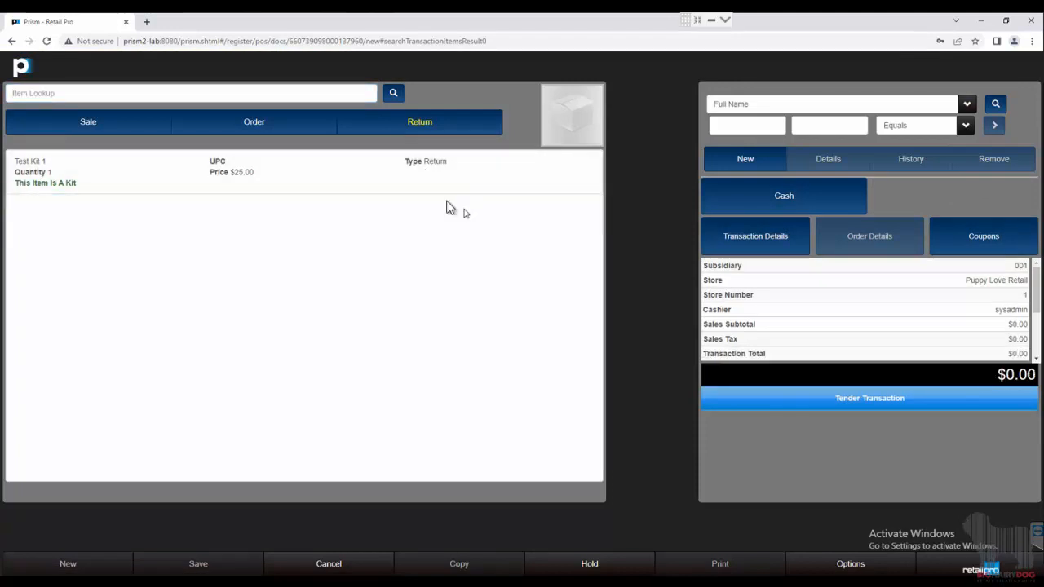
Find the Pants item through an unfiltered inventory search and add it as a return without referencing an original sale.
left_click(392, 94)
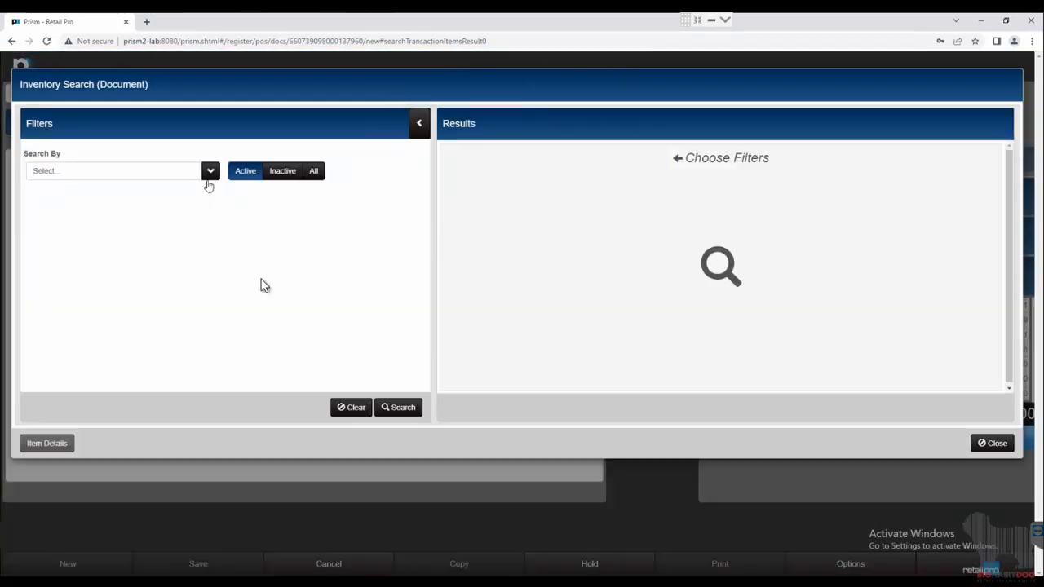
left_click(385, 410)
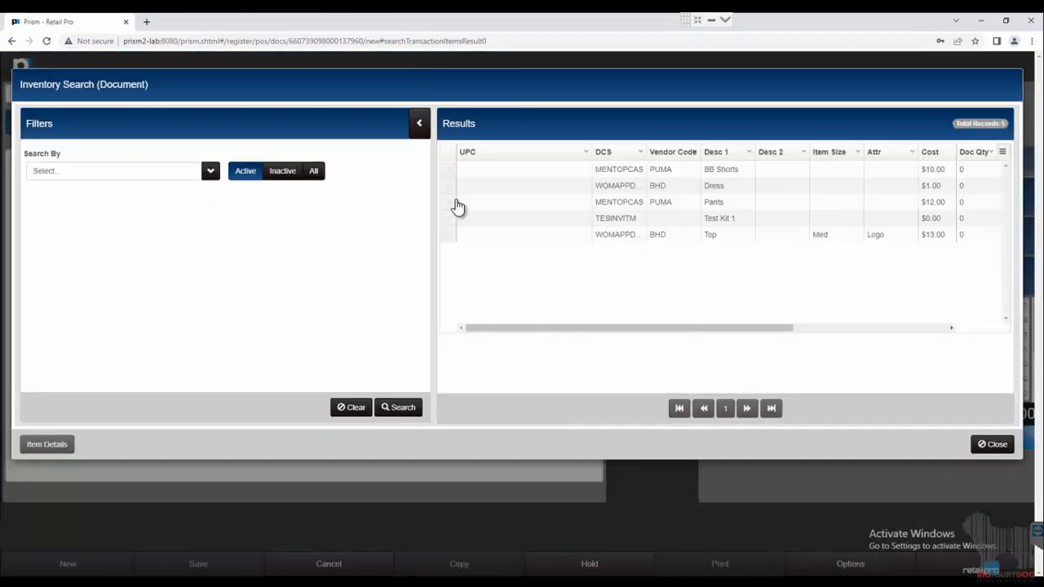
double_click(449, 201)
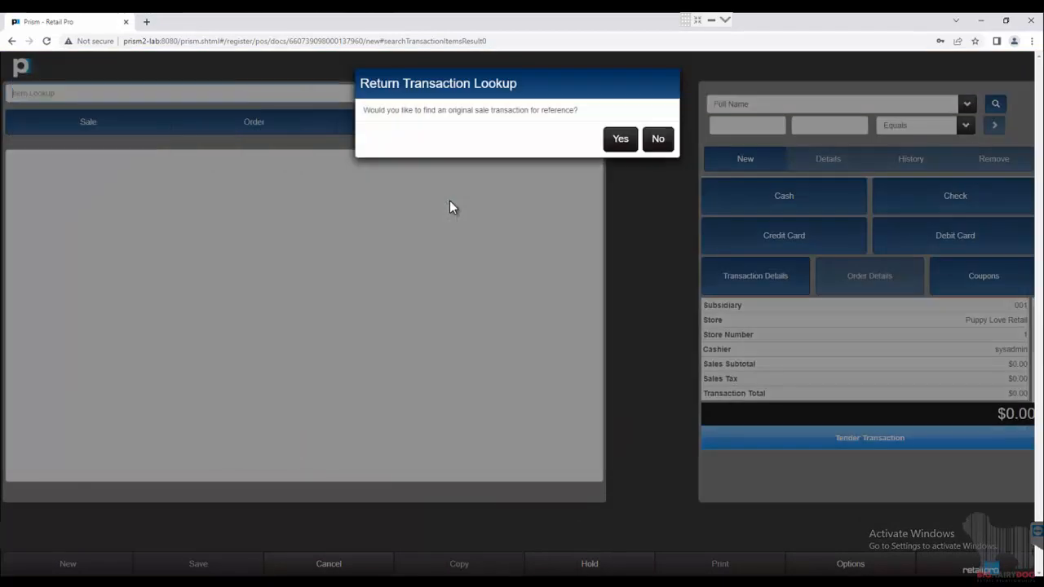
left_click(659, 143)
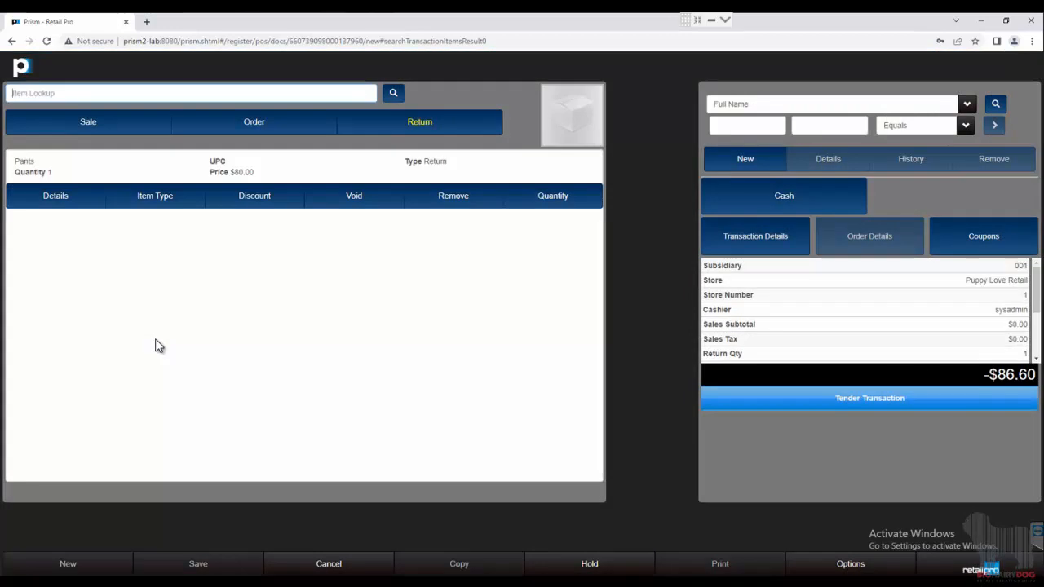